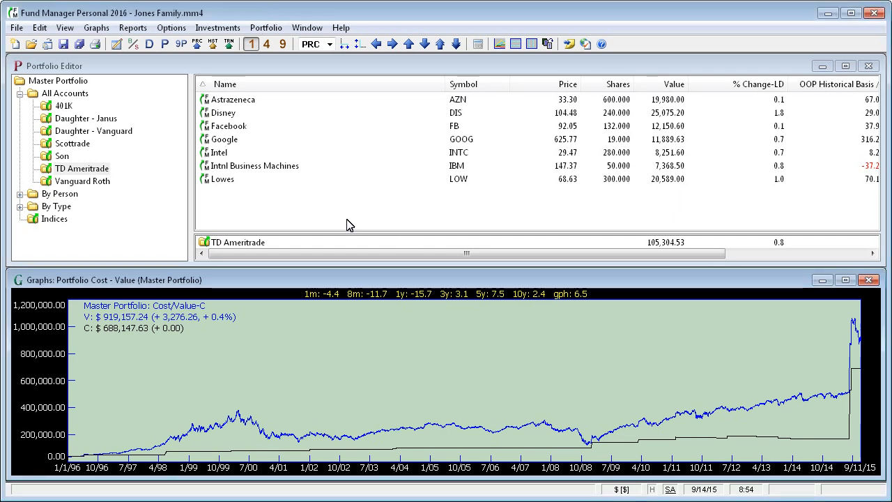
# - Open the mobile/web access account settings and choose Master Portfolio as the sub-portfolio to upload
pyautogui.click(172, 27)
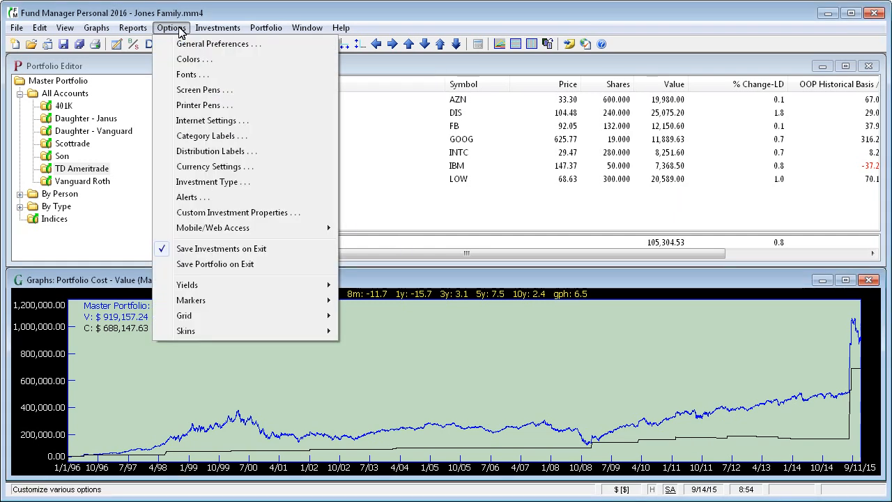
pyautogui.moveTo(203, 233)
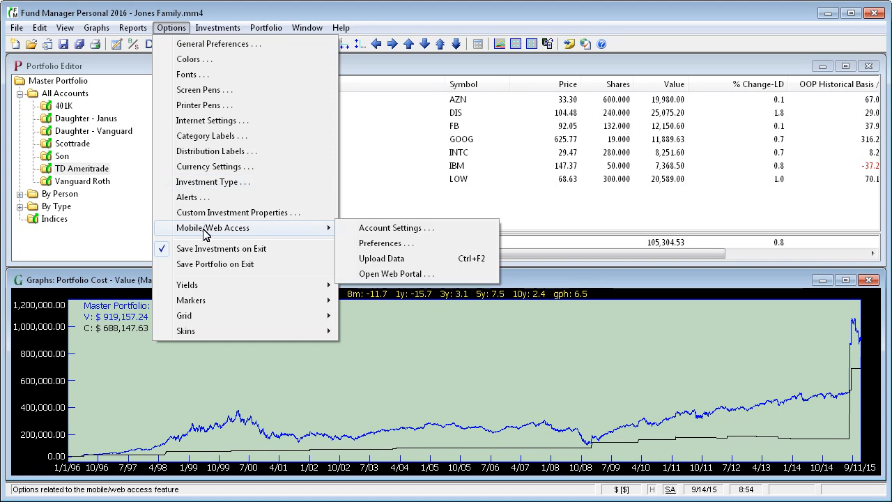
pyautogui.click(441, 232)
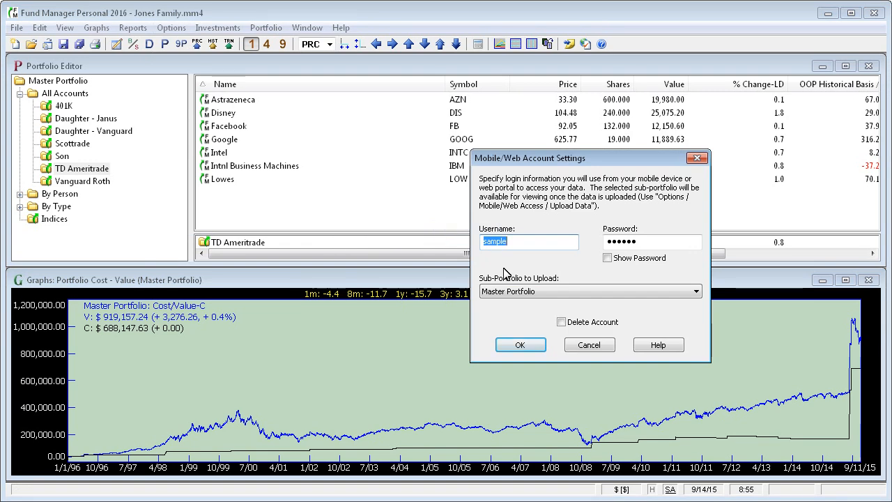
pyautogui.moveTo(531, 159); pyautogui.dragTo(378, 56)
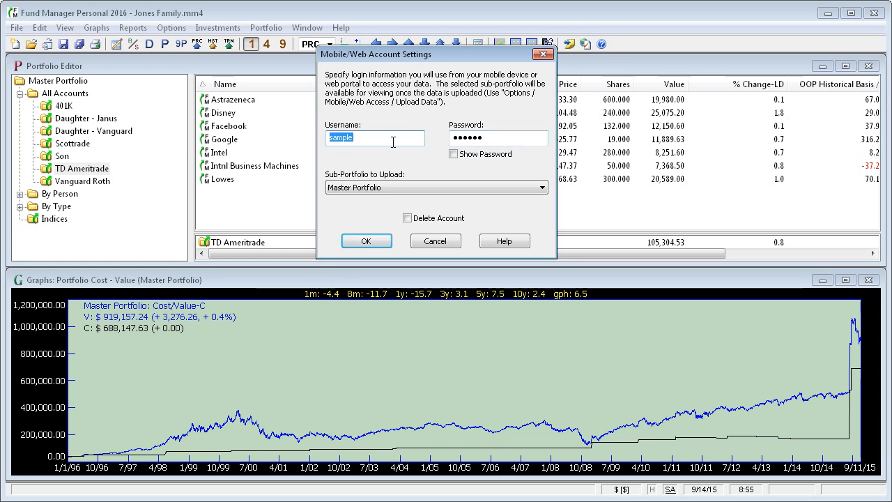
pyautogui.click(543, 190)
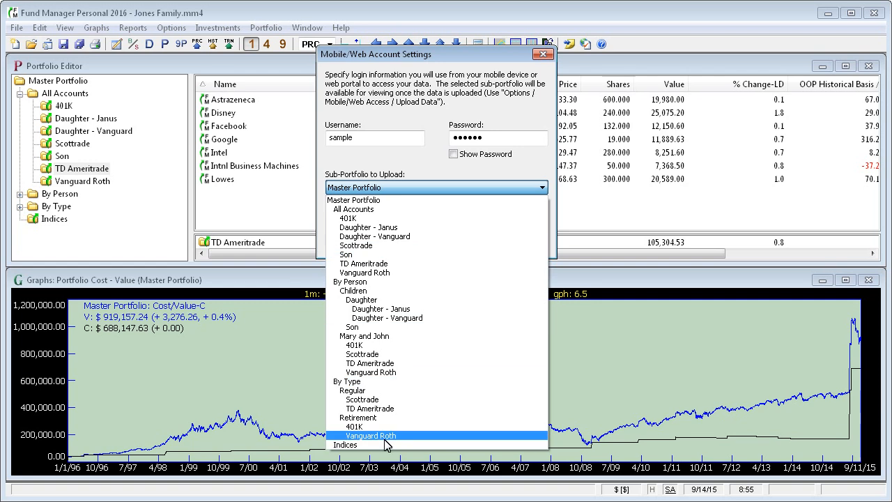
pyautogui.click(384, 202)
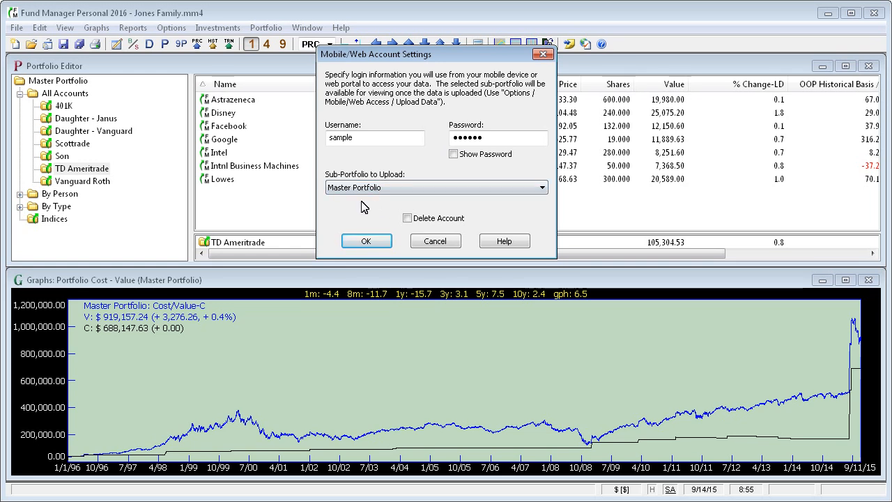
# - Save the mobile/web account settings and upload the account's data right away
pyautogui.click(368, 241)
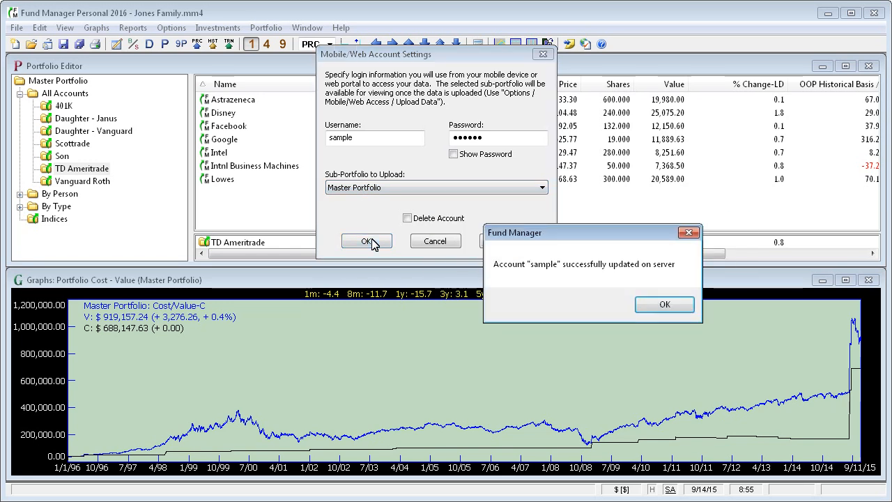
pyautogui.click(661, 307)
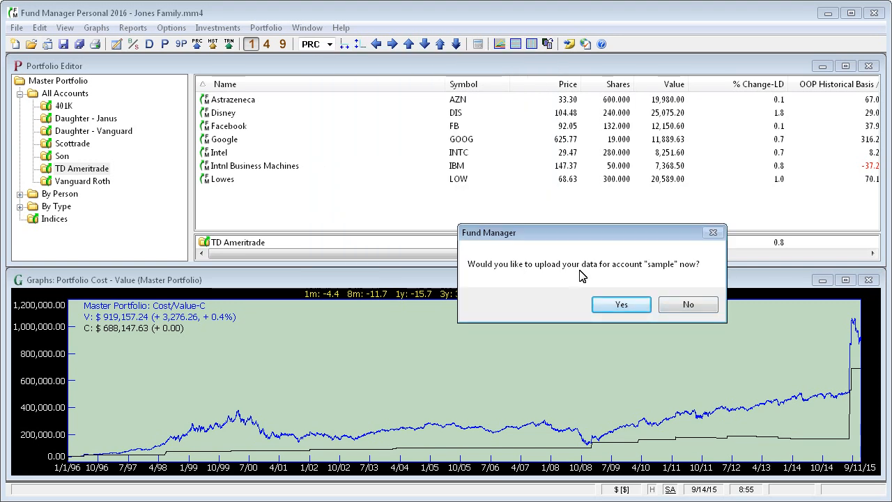
pyautogui.click(622, 306)
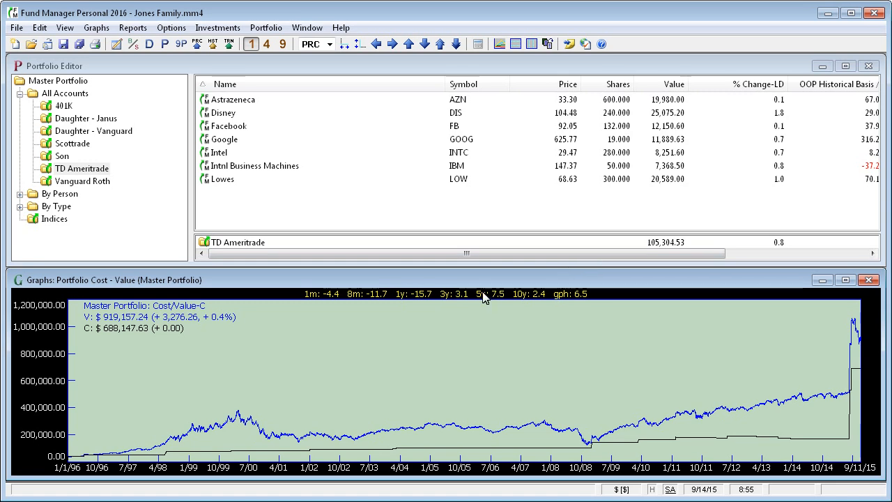
# - Review the mobile/web access preferences, including the automatic upload frequency, and accept them
pyautogui.click(172, 28)
pyautogui.moveTo(225, 233)
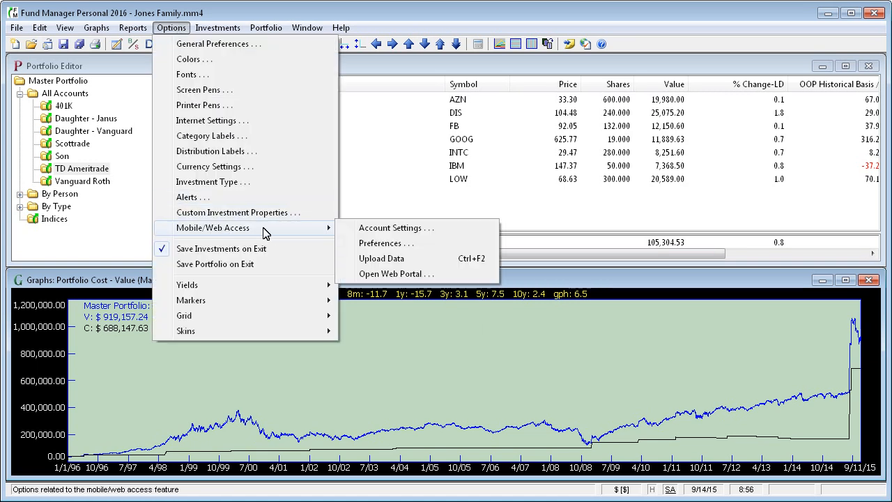
pyautogui.click(438, 244)
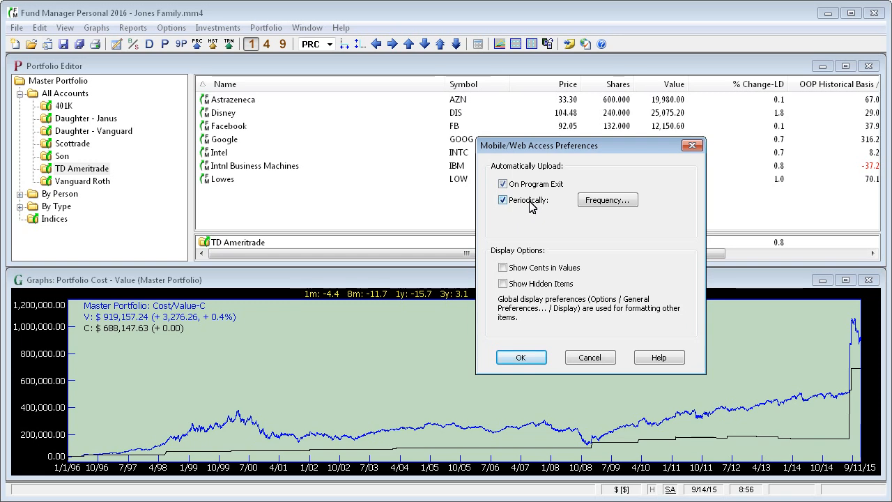
pyautogui.click(603, 202)
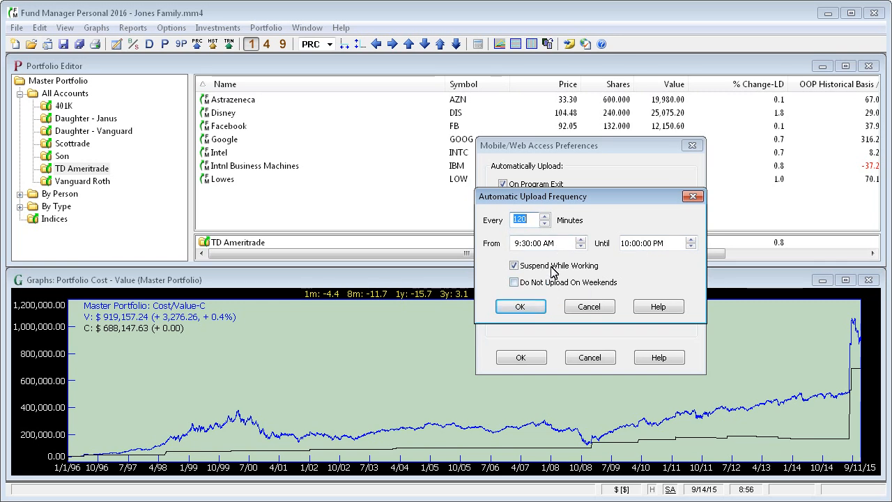
pyautogui.click(522, 307)
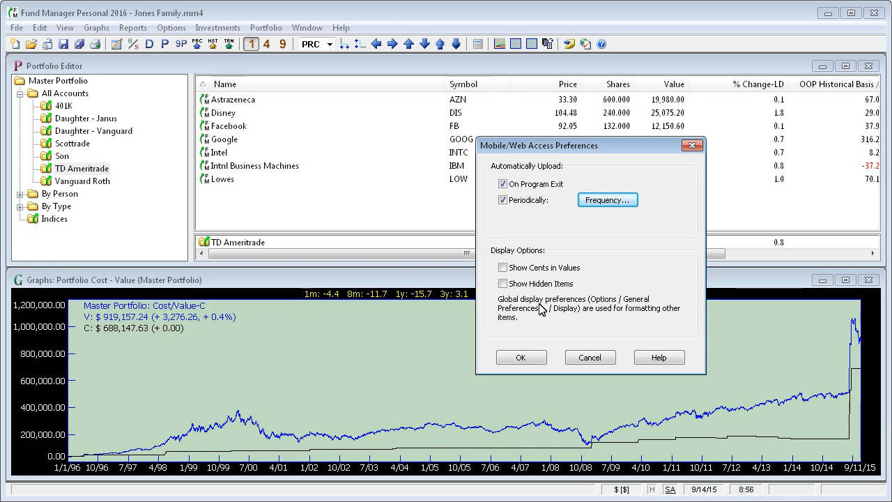
pyautogui.click(521, 358)
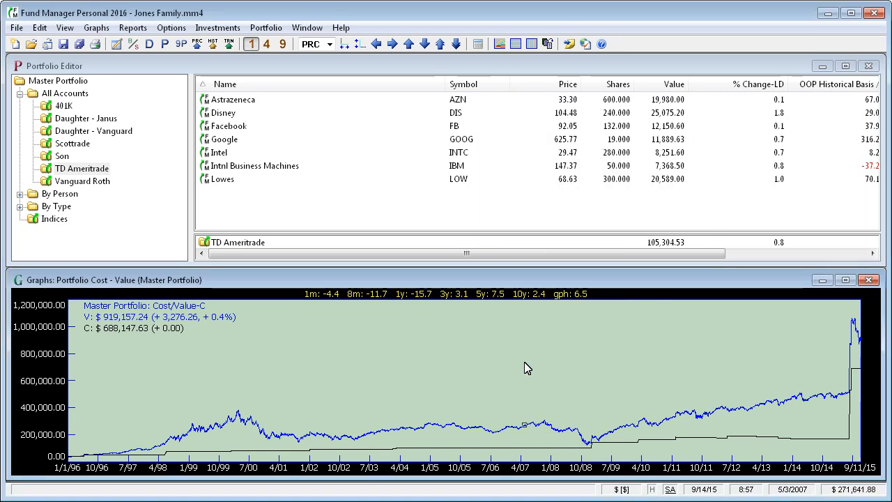
# - Upload the mobile/web access data manually
pyautogui.click(175, 31)
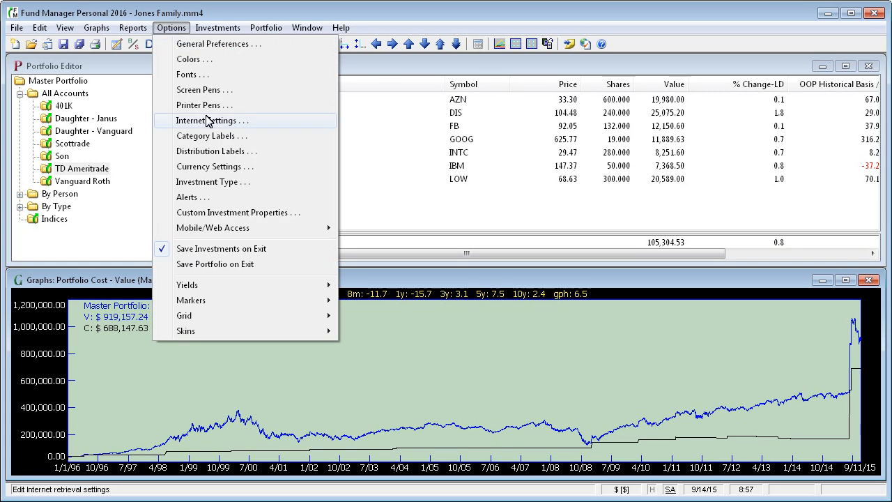
pyautogui.moveTo(234, 234)
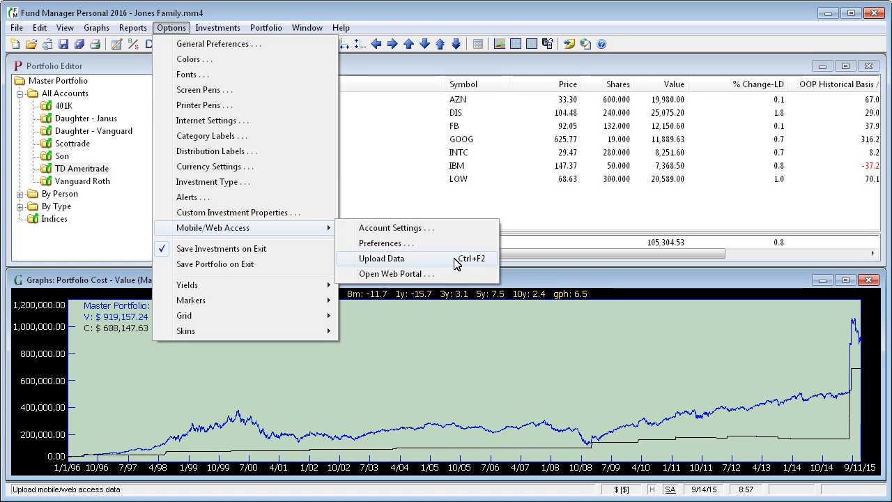
pyautogui.click(389, 262)
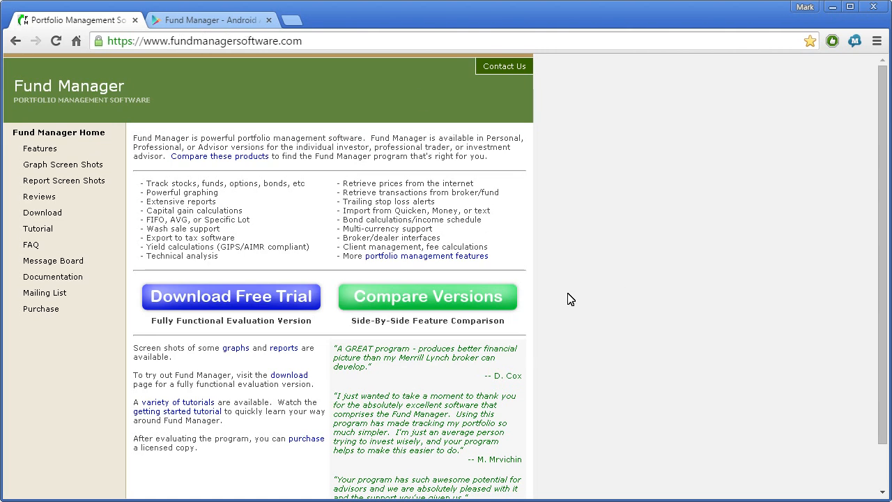
# - Switch to the browser, open the Client Portal from the Fund Manager website and log in with the filled-in credentials
pyautogui.scroll(-1, 566, 301)
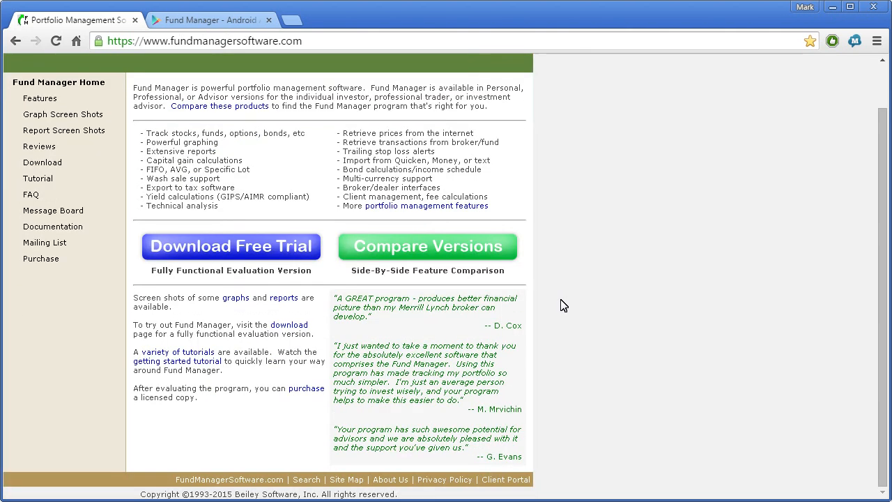
pyautogui.click(497, 482)
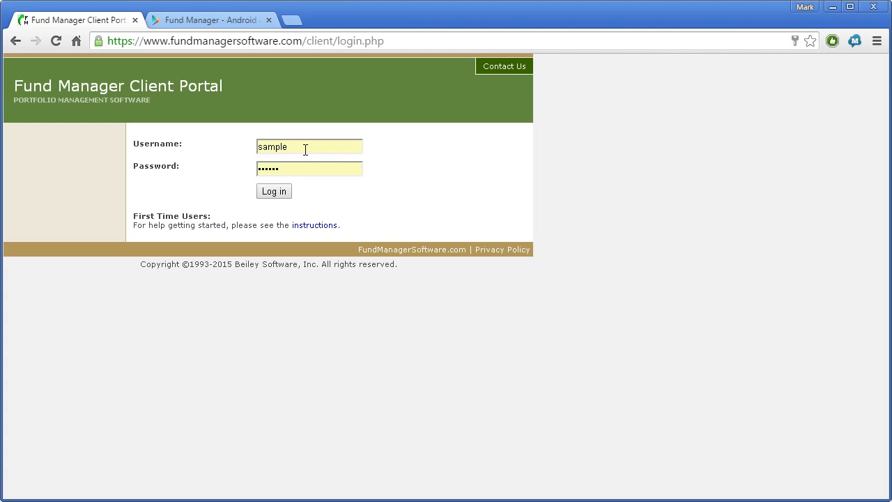
pyautogui.click(276, 193)
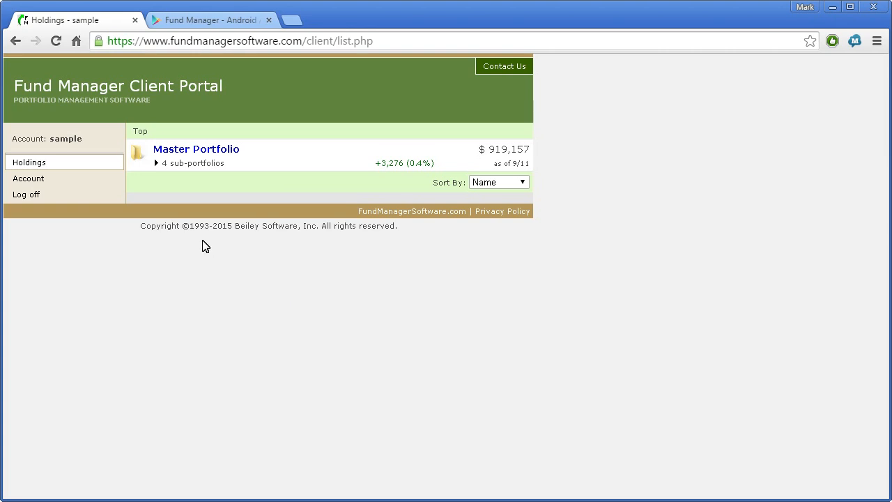
# - Open the TD Ameritrade holdings under All Accounts in the Master Portfolio and sort them by % Change
pyautogui.click(157, 165)
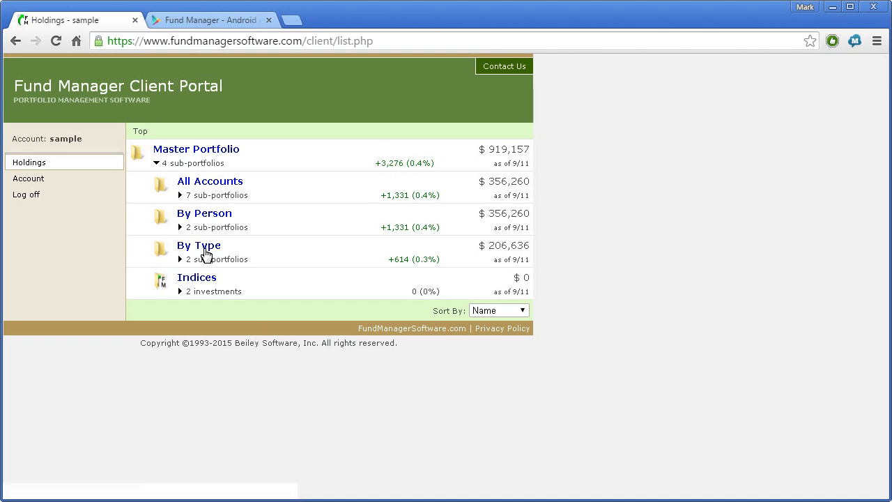
pyautogui.click(179, 195)
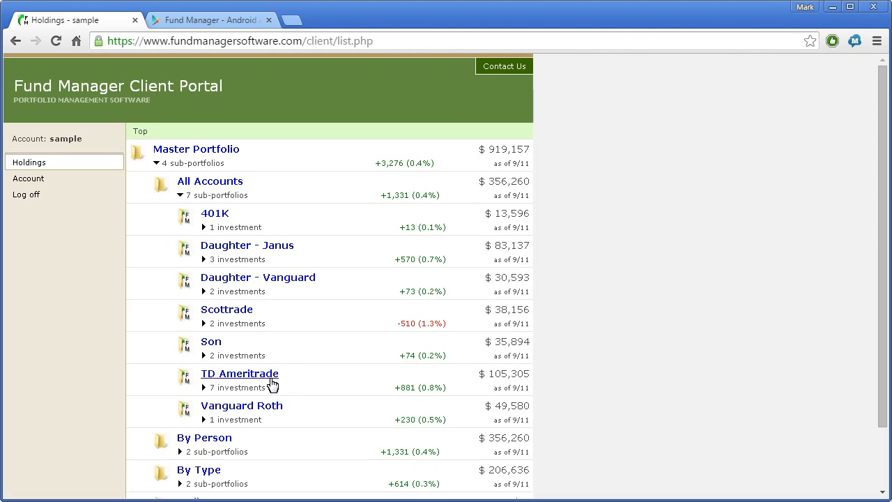
pyautogui.click(249, 380)
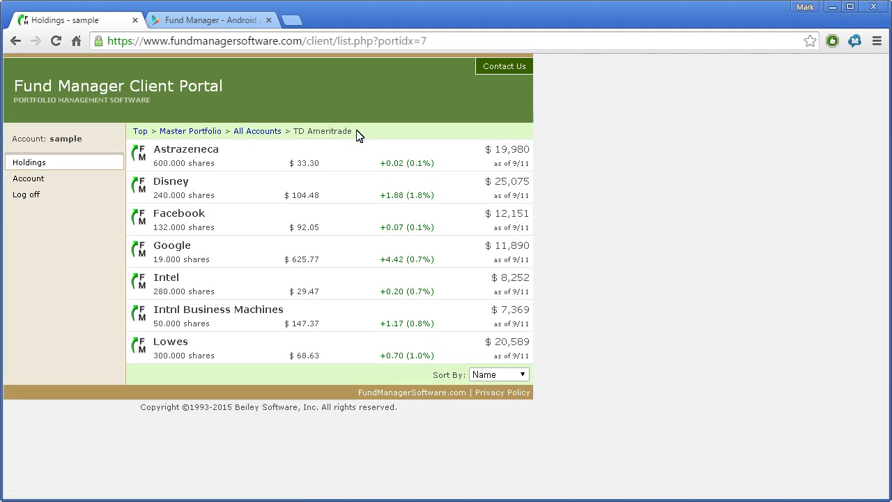
pyautogui.click(522, 377)
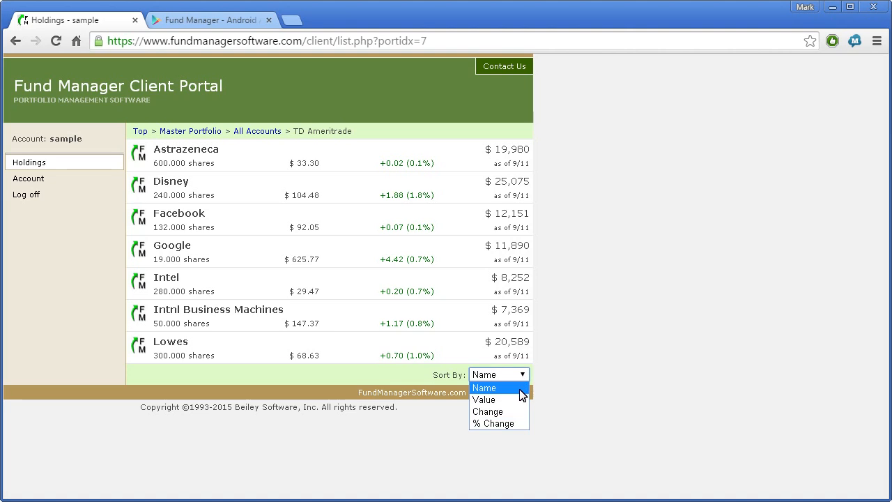
pyautogui.click(494, 424)
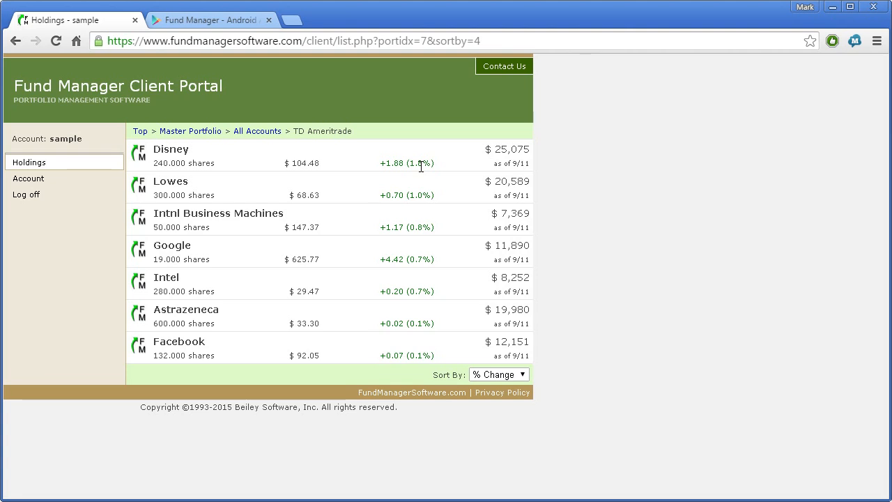
# - Look over the Fund Manager Android app's Google Play page, including its screenshots
pyautogui.click(230, 26)
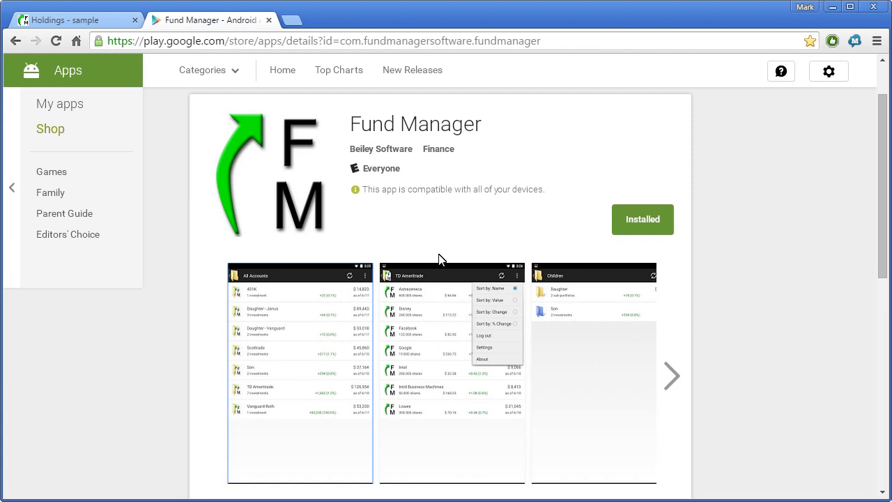
pyautogui.scroll(1, 440, 258)
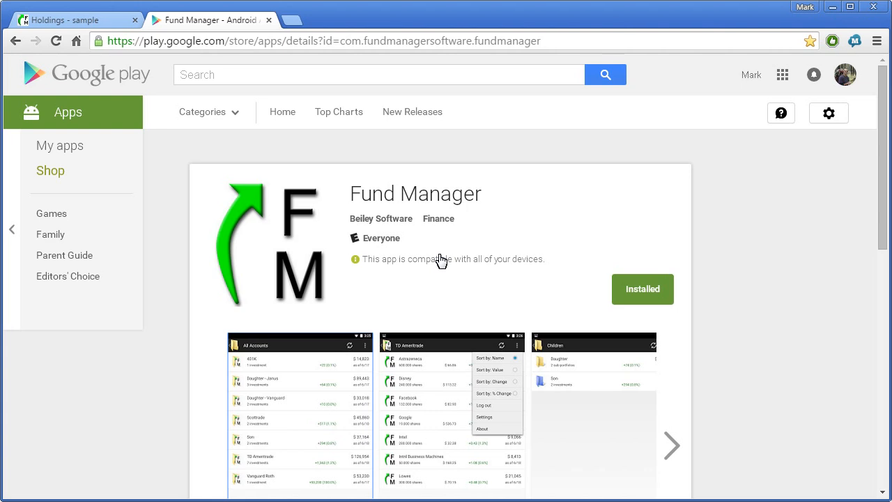
pyautogui.scroll(-1, 442, 261)
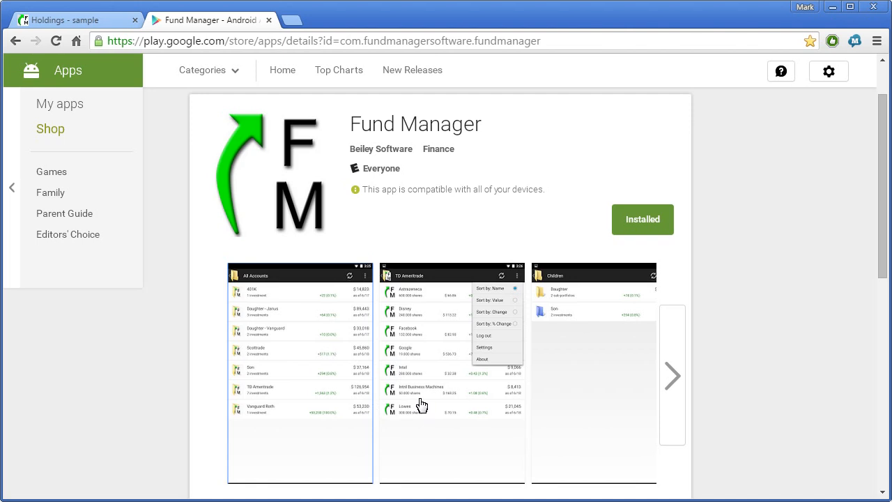
pyautogui.scroll(1, 420, 403)
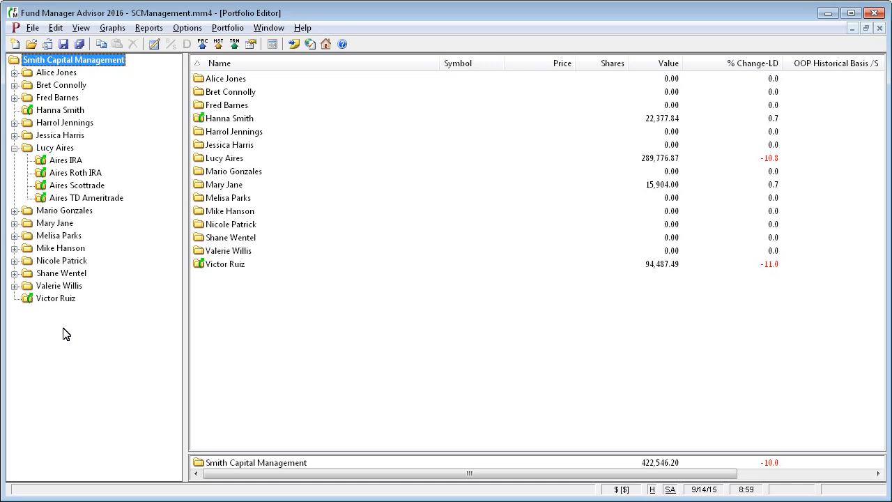
# - Switch to Fund Manager Advisor and open the first client's information from the client list for editing
pyautogui.click(55, 28)
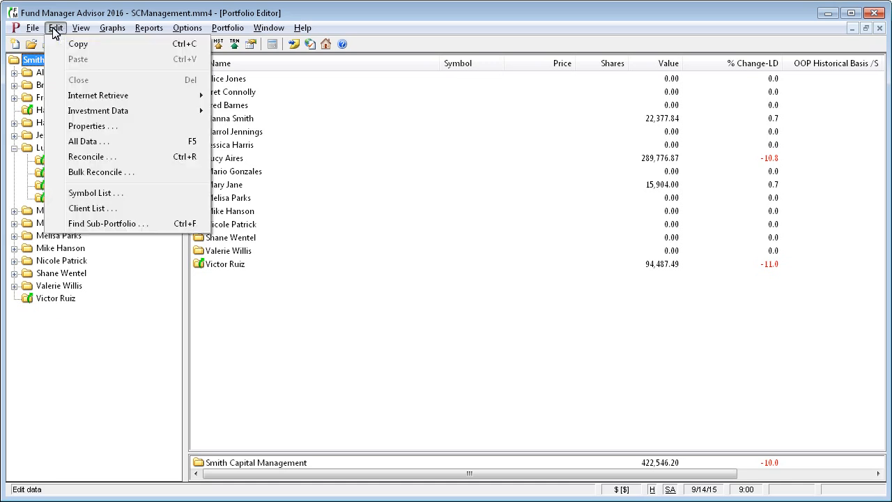
pyautogui.click(88, 209)
pyautogui.click(389, 141)
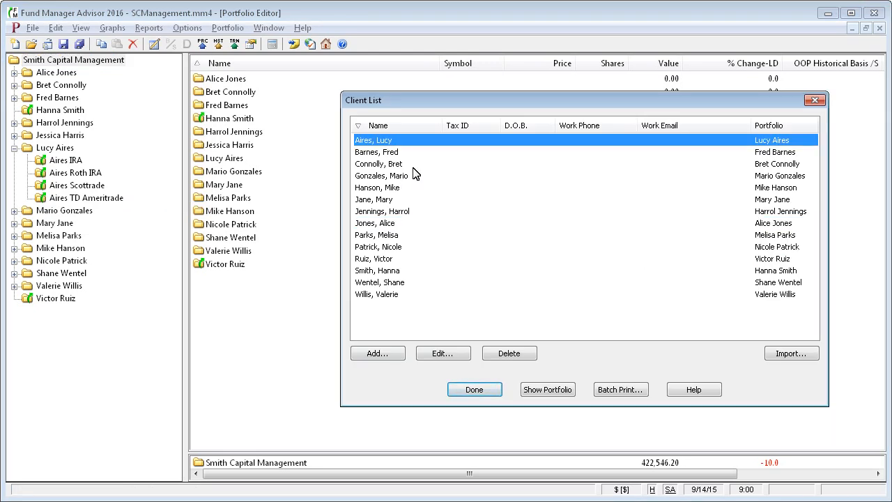
pyautogui.click(450, 360)
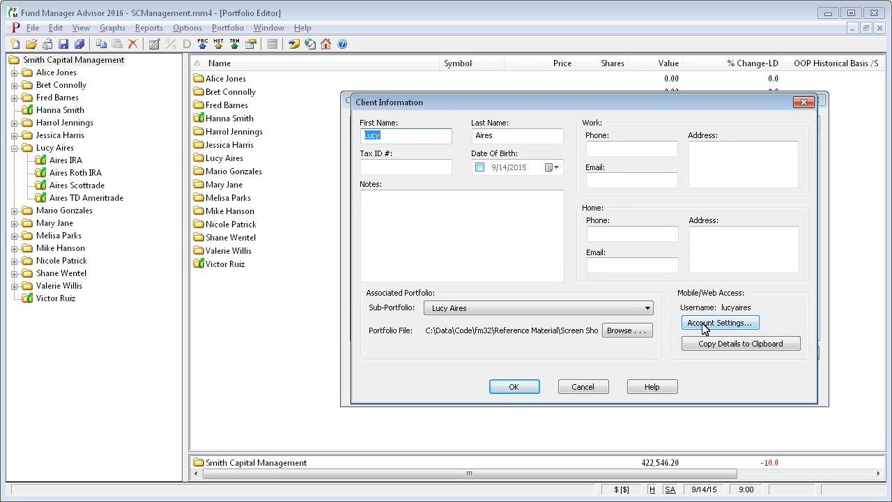
# - Confirm the client's mobile/web account login settings and save the client information
pyautogui.click(729, 324)
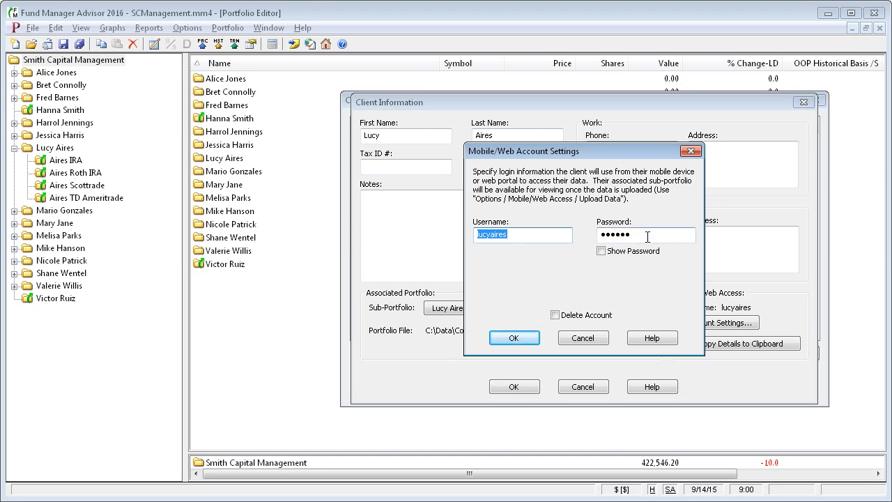
pyautogui.click(518, 339)
pyautogui.click(658, 297)
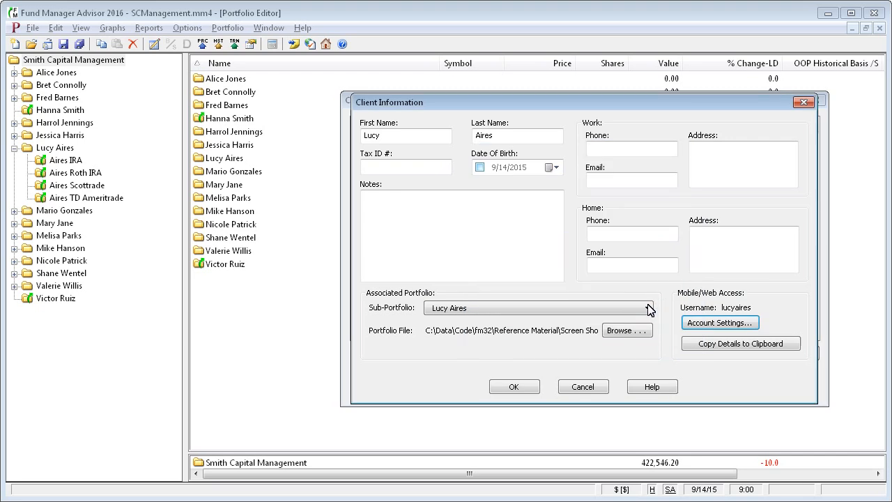
pyautogui.click(517, 387)
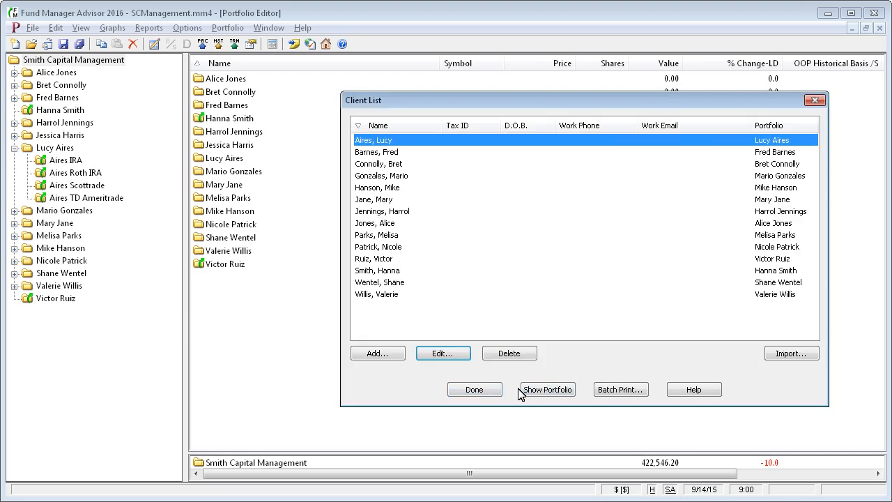
# - Leave the client list and confirm the global mobile/web account settings for Smith Capital Management without uploading its data
pyautogui.click(473, 392)
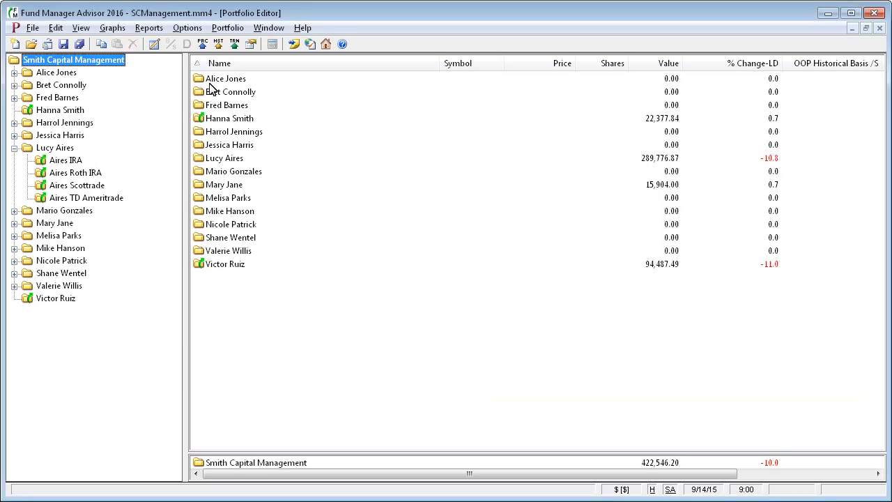
pyautogui.click(186, 28)
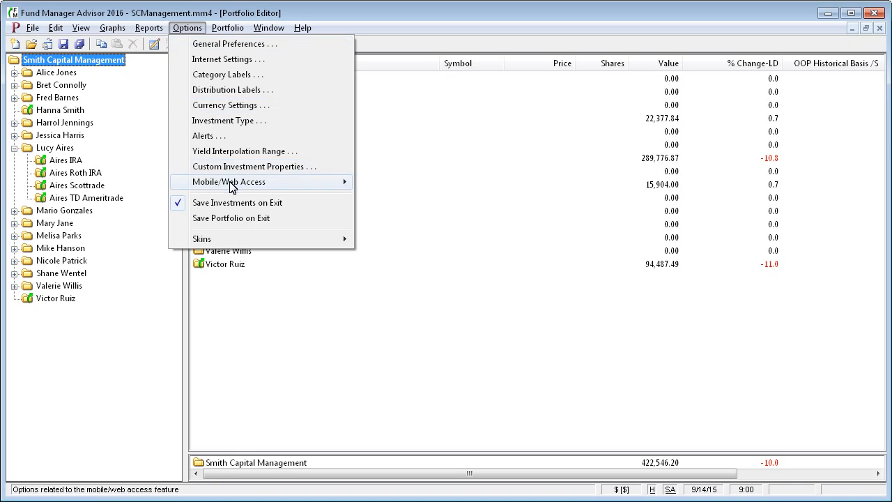
pyautogui.moveTo(278, 182)
pyautogui.click(400, 183)
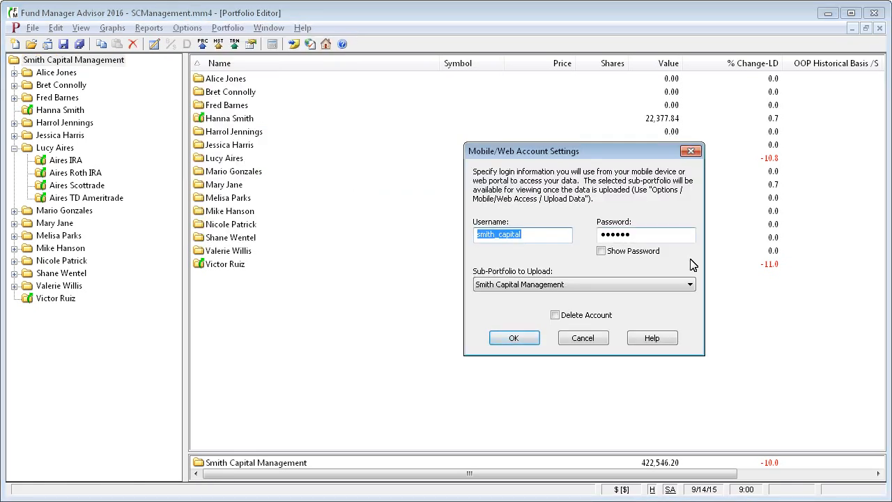
pyautogui.click(519, 339)
pyautogui.click(648, 307)
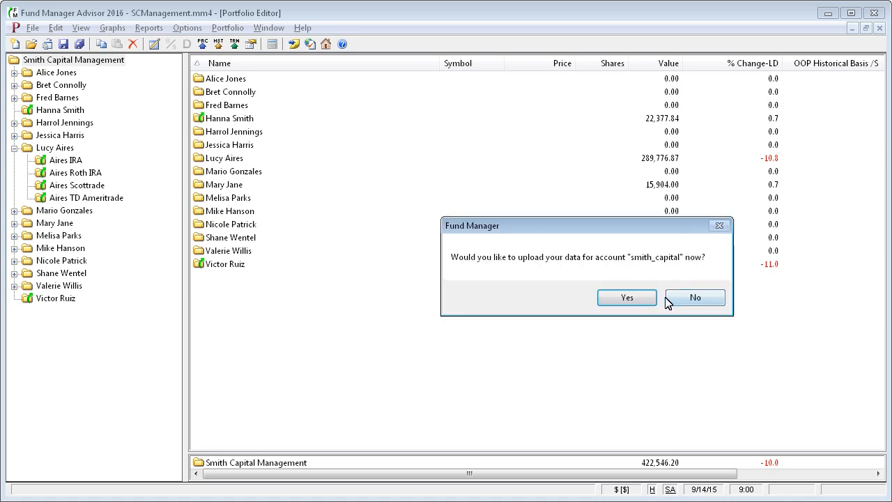
pyautogui.click(686, 300)
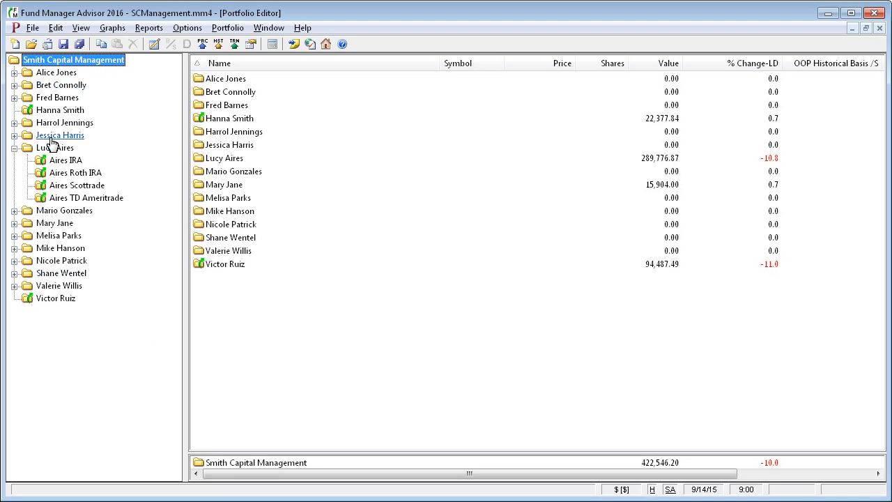
# - Start a mobile/web data upload to bring up the account upload selection
pyautogui.click(188, 30)
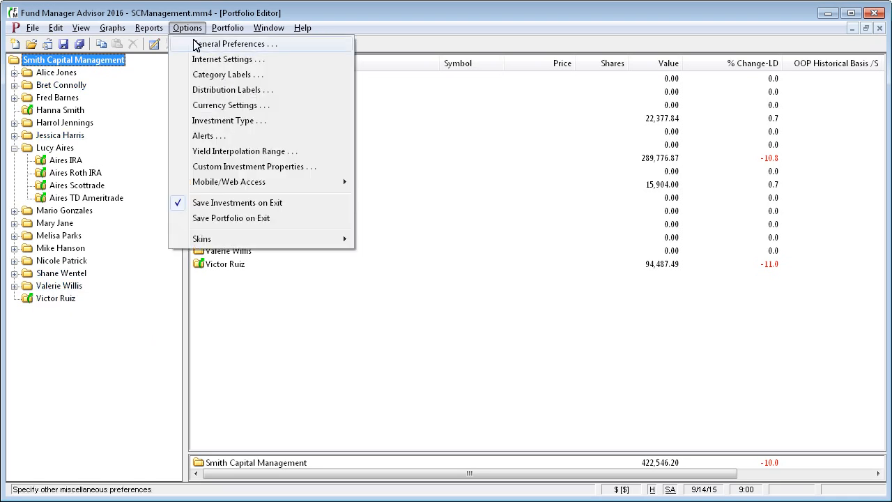
pyautogui.moveTo(289, 183)
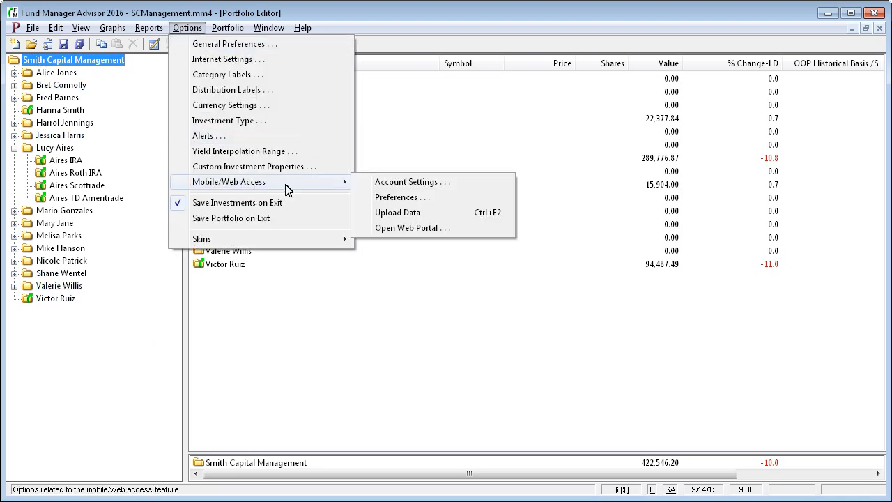
pyautogui.click(416, 216)
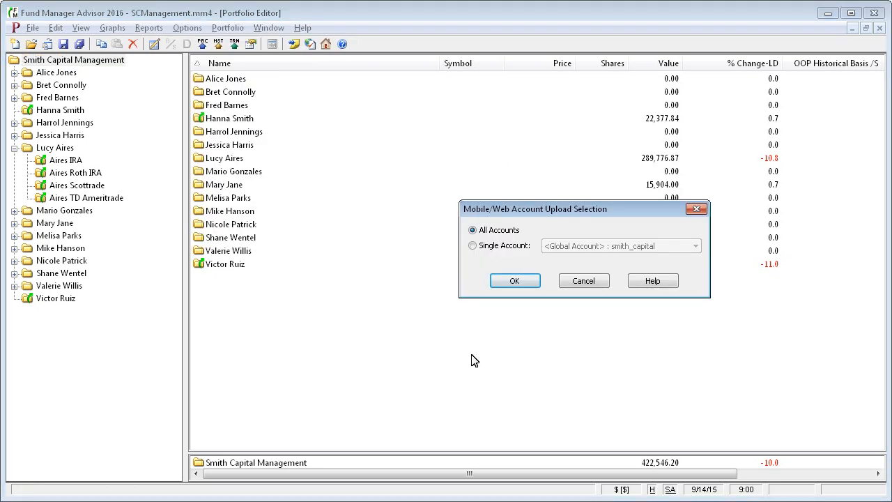
pyautogui.click(502, 249)
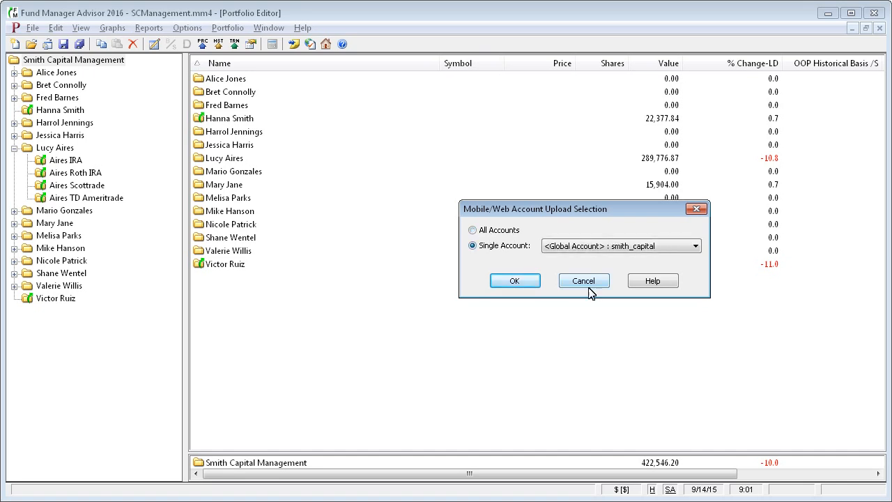
pyautogui.click(695, 248)
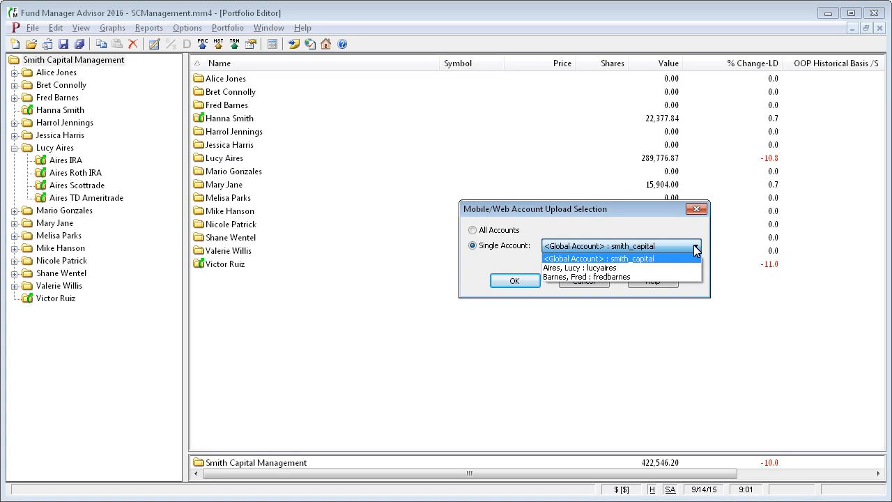
pyautogui.click(653, 269)
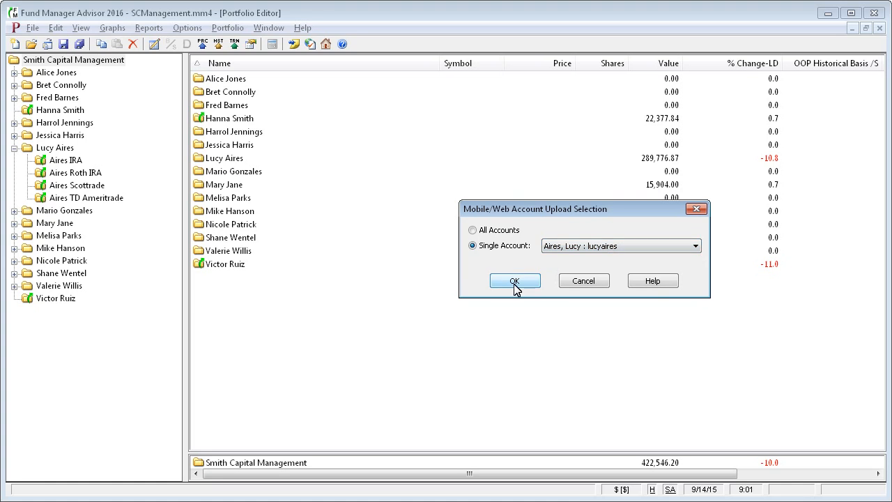
# - Upload the mobile/web data for All Accounts and dismiss the completion message
pyautogui.click(500, 232)
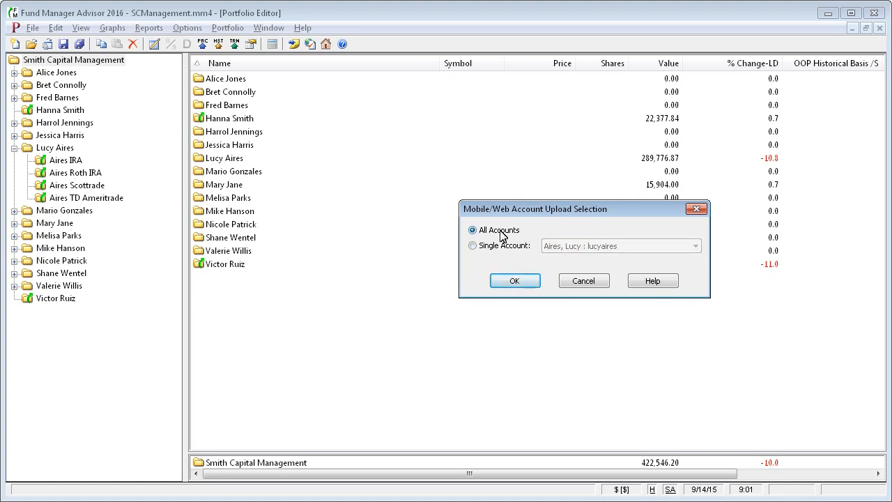
pyautogui.click(516, 281)
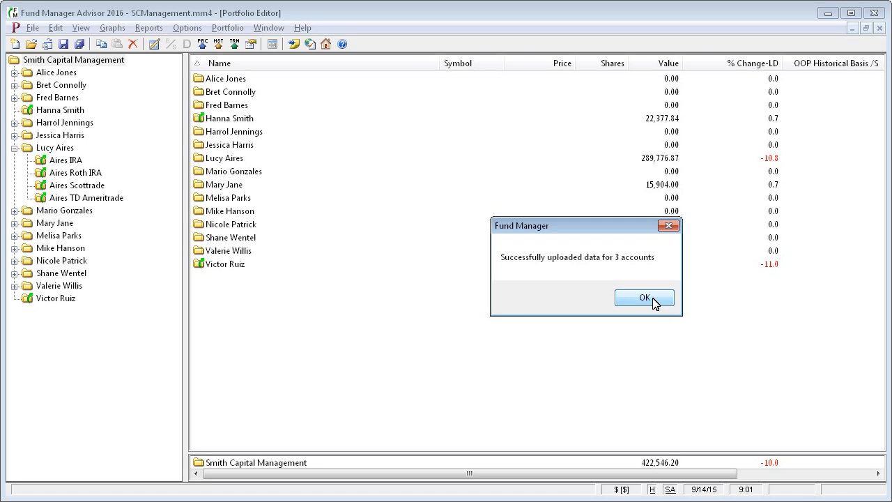
pyautogui.click(655, 300)
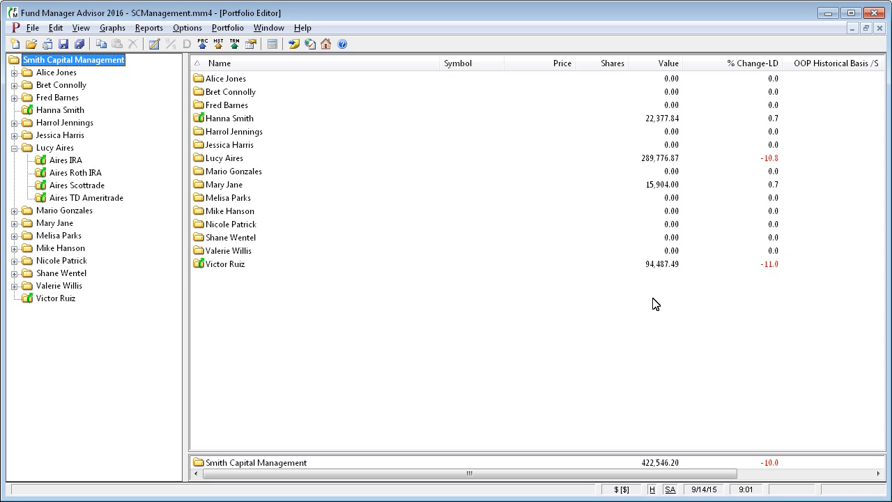
# - Review the global mobile/web account settings and close them without saving
pyautogui.click(182, 28)
pyautogui.moveTo(324, 184)
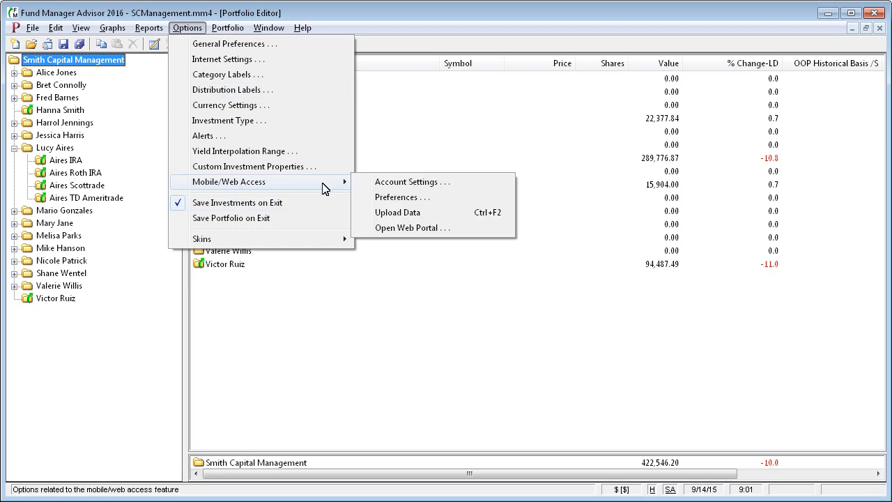
pyautogui.click(454, 183)
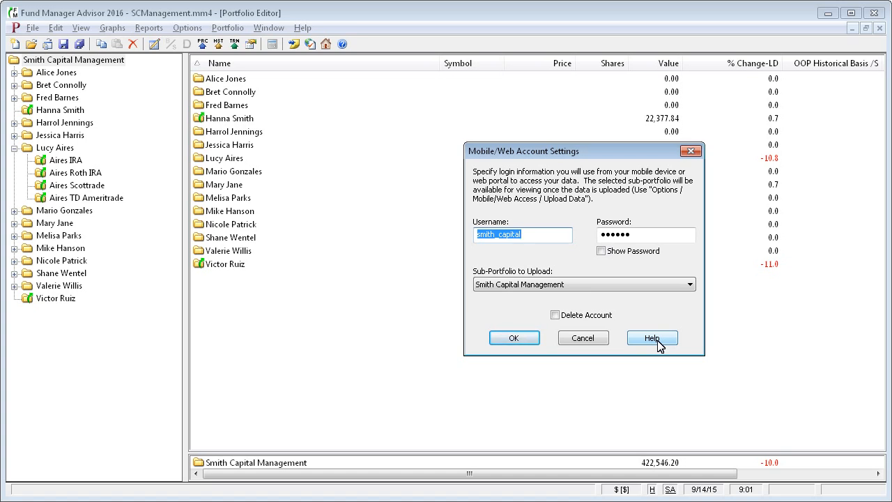
pyautogui.click(588, 339)
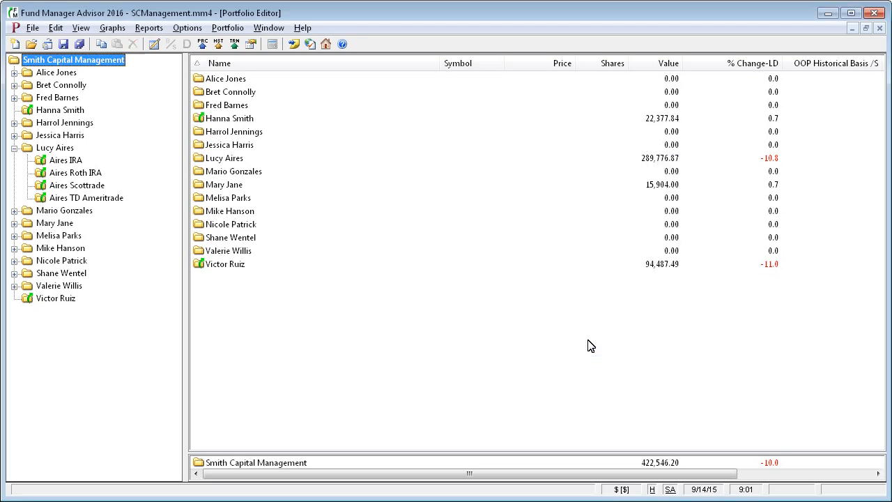
# - In the mobile/web access preferences, confirm All Accounts as the accounts to upload automatically
pyautogui.click(190, 29)
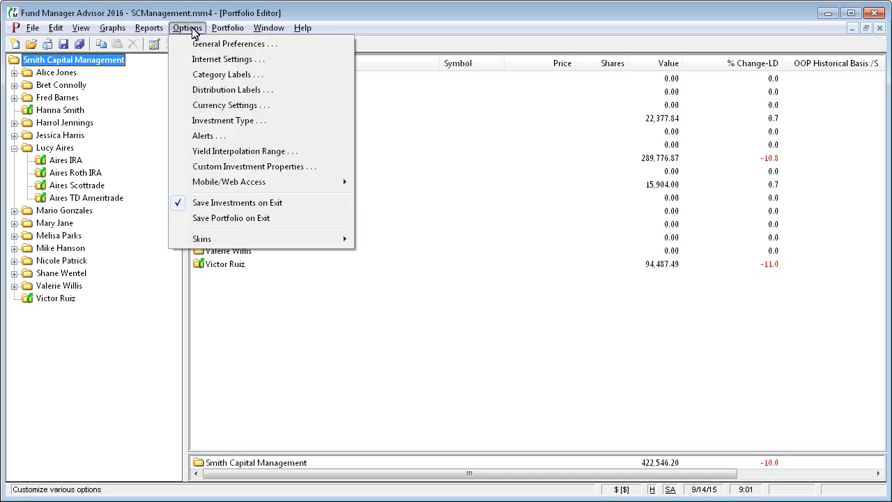
pyautogui.moveTo(215, 181)
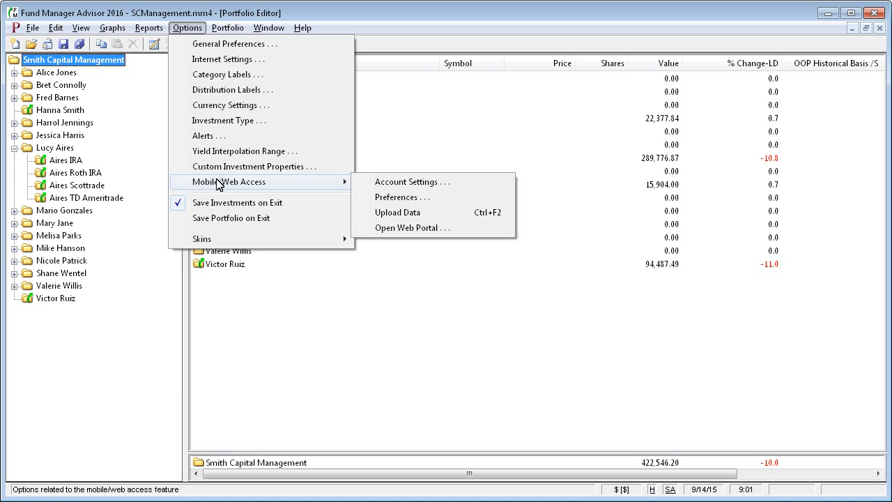
pyautogui.click(418, 200)
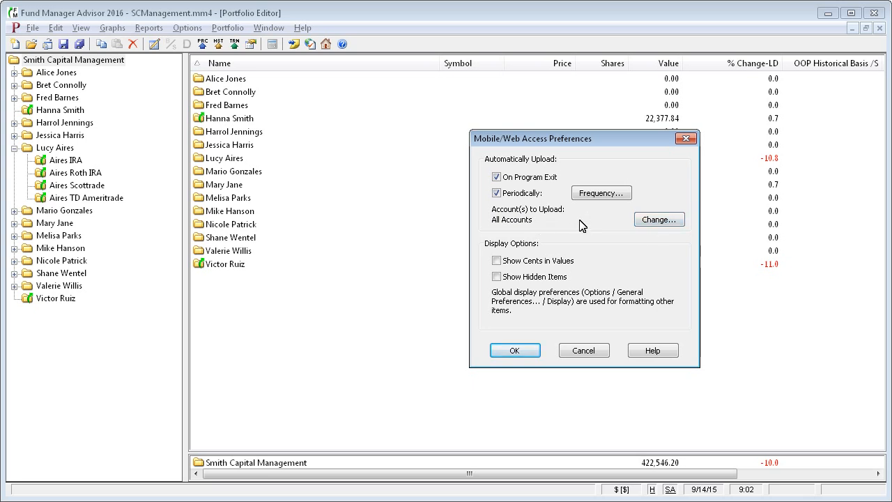
pyautogui.click(659, 220)
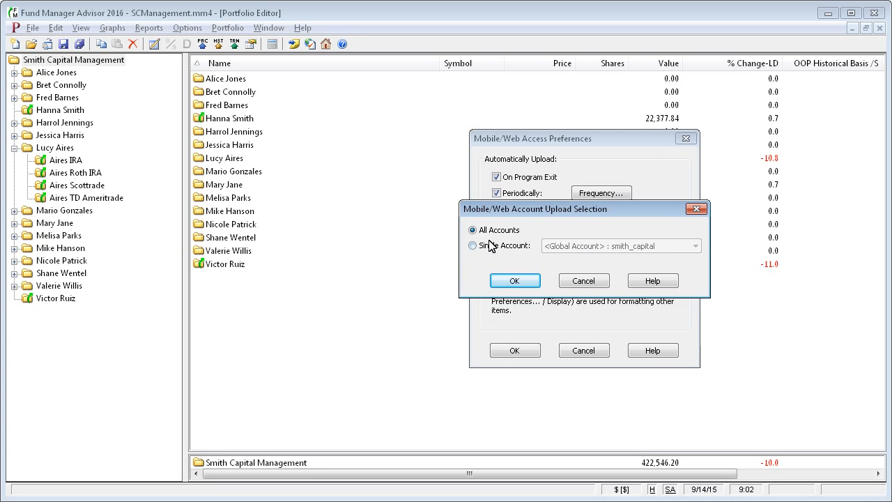
pyautogui.click(516, 281)
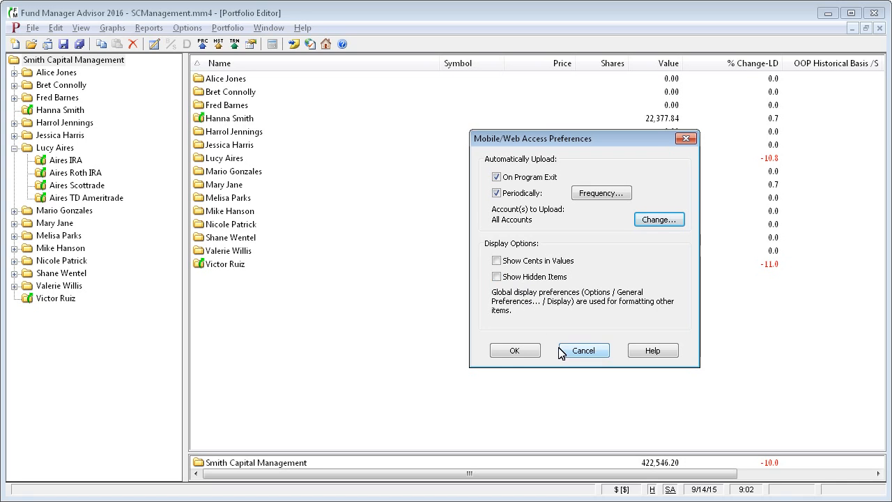